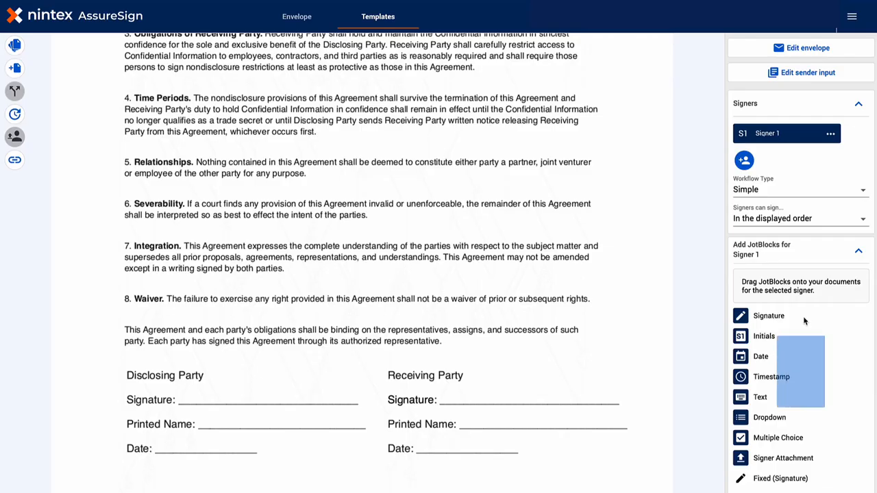
- Place a Signature, a Text and a Date JotBlock for Signer 1 on the Receiving Party's signature, printed name and date lines
{"action": "mouse_move", "coordinate": [739, 317]}
{"action": "left_mouse_down"}
{"action": "mouse_move", "coordinate": [550, 375]}
{"action": "mouse_move", "coordinate": [447, 392]}
{"action": "left_mouse_up"}
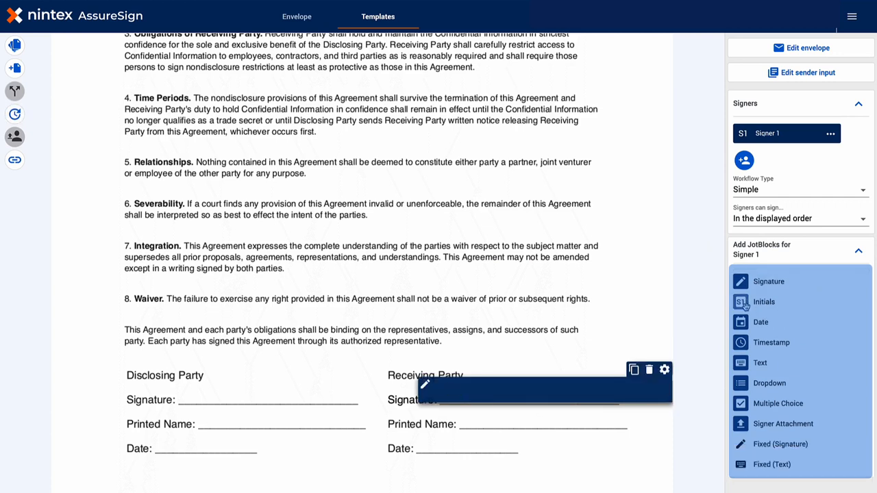
{"action": "mouse_move", "coordinate": [741, 362]}
{"action": "left_mouse_down"}
{"action": "mouse_move", "coordinate": [550, 418]}
{"action": "mouse_move", "coordinate": [481, 415]}
{"action": "left_mouse_up"}
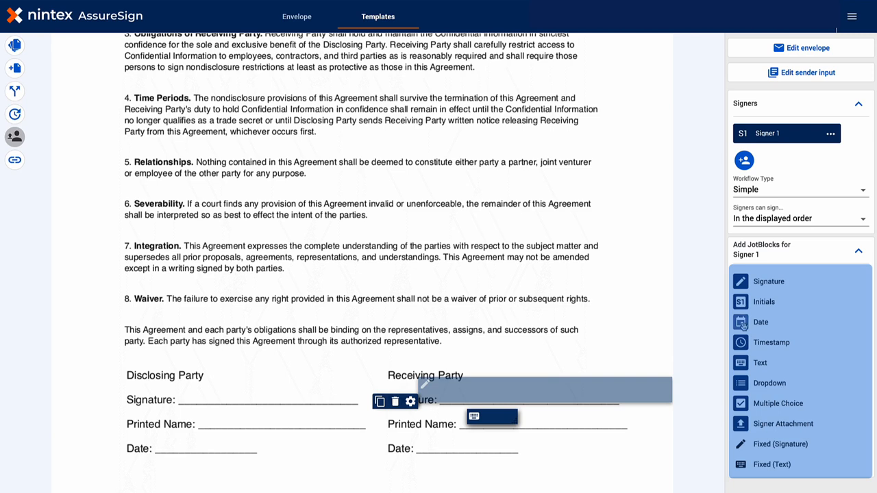
{"action": "left_click_drag", "start_coordinate": [740, 323], "coordinate": [430, 444]}
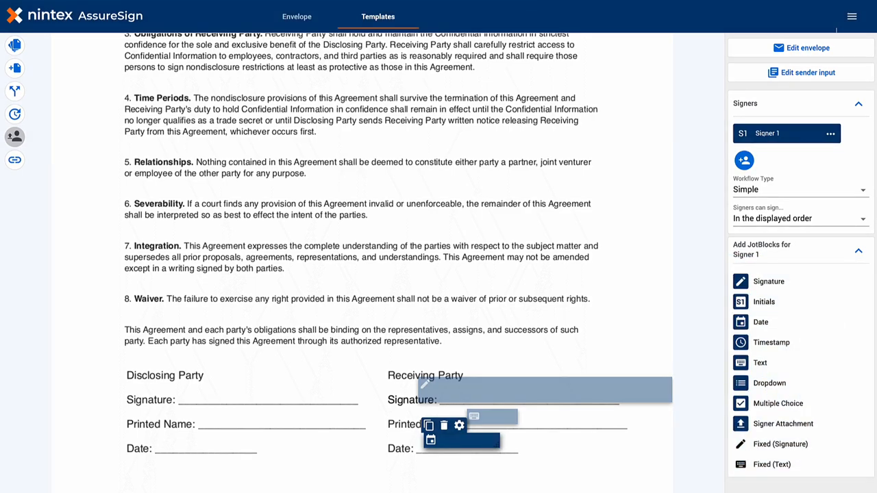
{"action": "scroll", "coordinate": [704, 436], "scroll_direction": "down", "scroll_amount": 1}
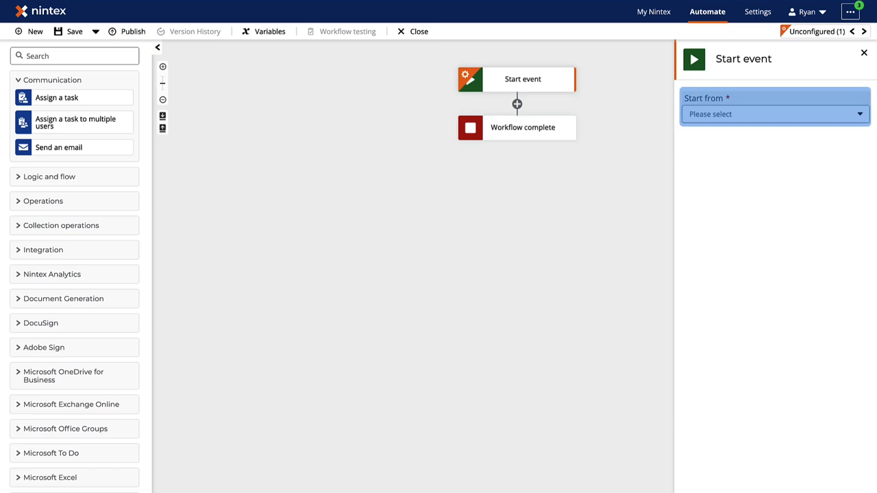
- Set the workflow to start from a form and add a required short text field titled "First name" to it
{"action": "left_click", "coordinate": [775, 115]}
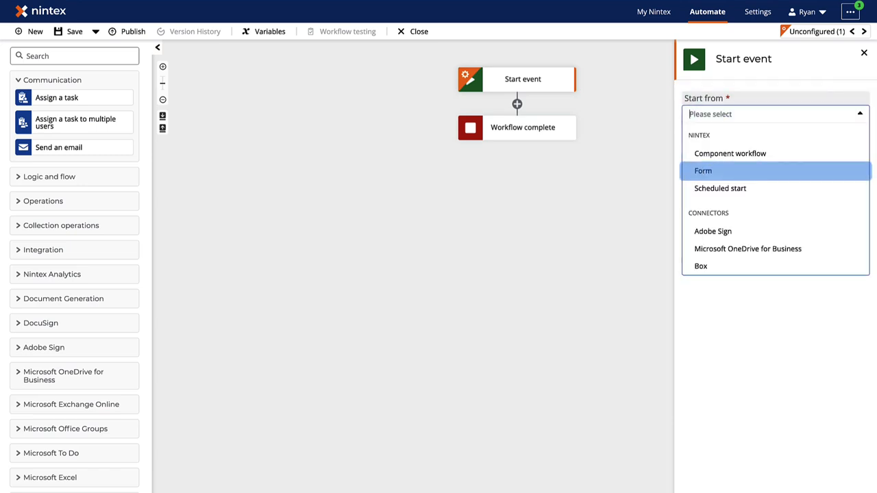
{"action": "left_click", "coordinate": [775, 172]}
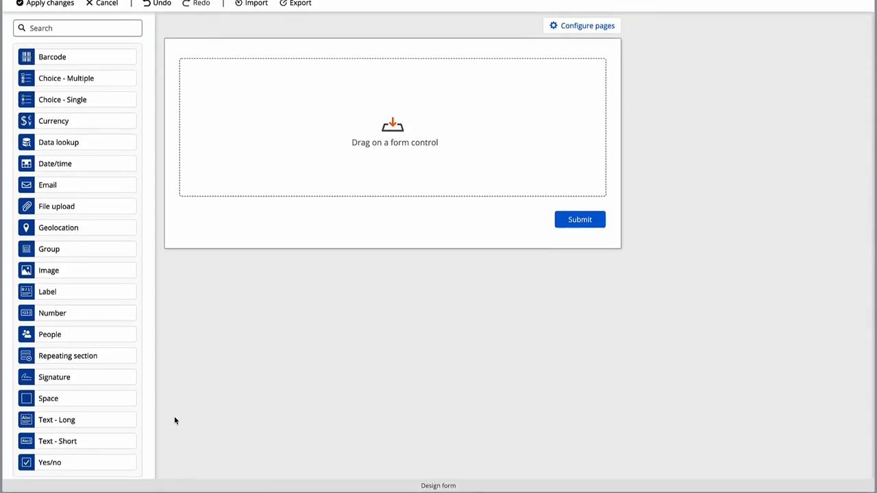
{"action": "left_click_drag", "start_coordinate": [90, 443], "coordinate": [465, 81]}
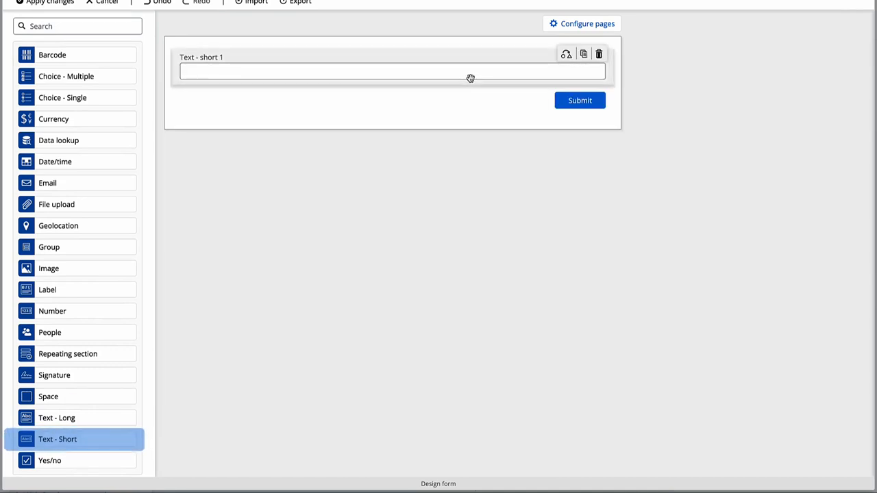
{"action": "left_click", "coordinate": [468, 79]}
{"action": "double_click", "coordinate": [707, 85]}
{"action": "key", "text": "ctrl+a"}
{"action": "type", "text": "First name"}
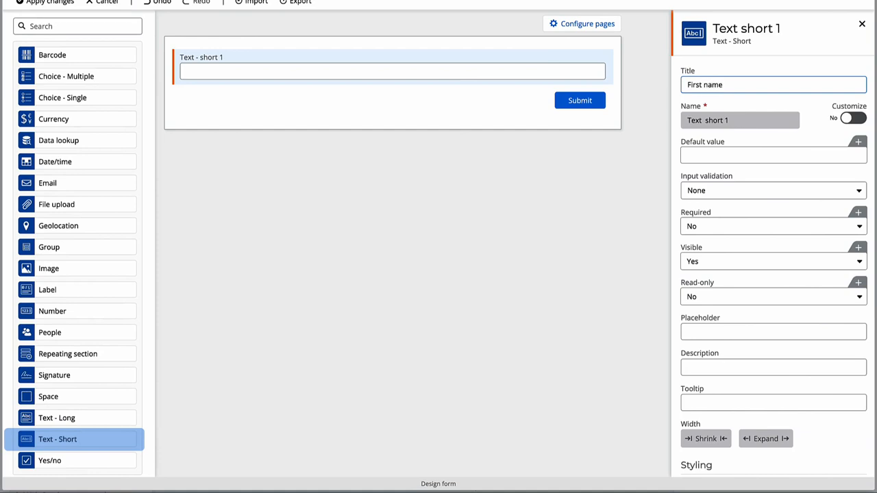
{"action": "left_click", "coordinate": [756, 226]}
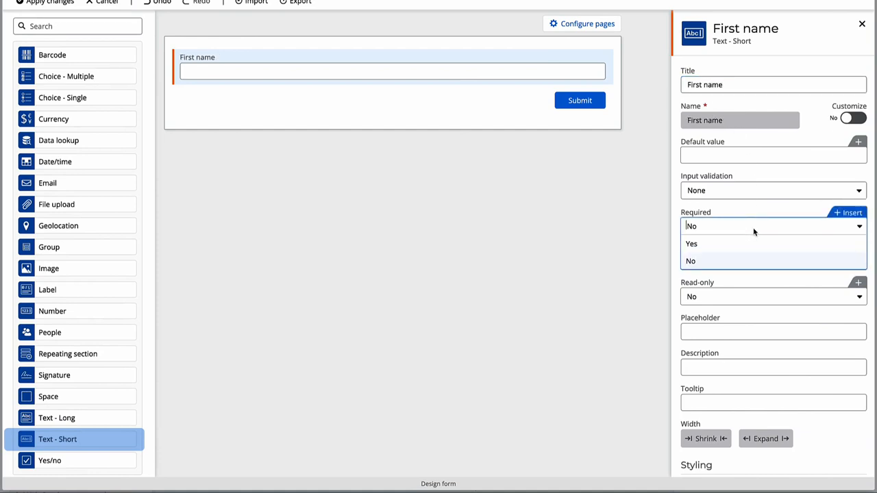
{"action": "left_click", "coordinate": [749, 243]}
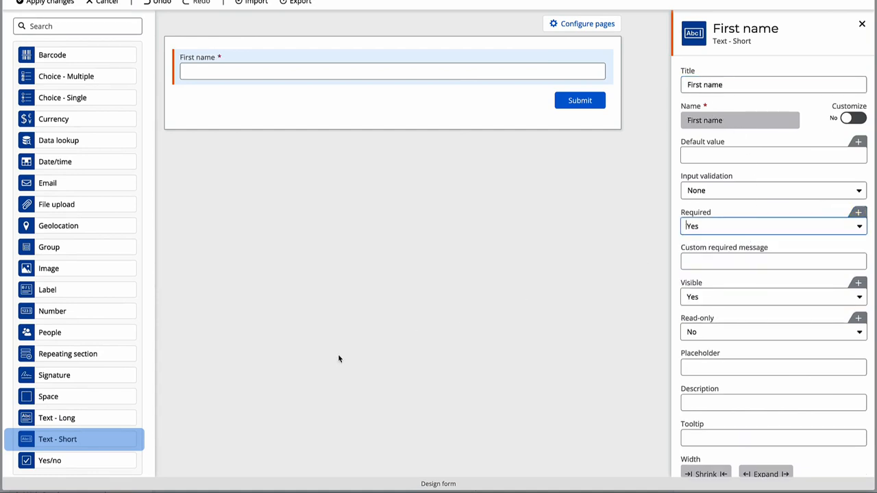
- Add a required short text field titled "Last name" below the First name field
{"action": "left_click_drag", "start_coordinate": [117, 439], "coordinate": [335, 85]}
{"action": "left_click", "coordinate": [349, 96]}
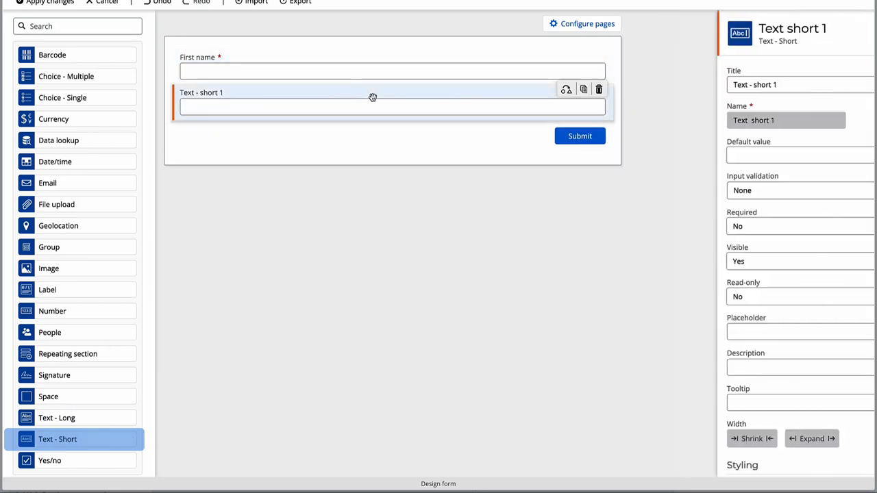
{"action": "left_click_drag", "start_coordinate": [688, 84], "coordinate": [732, 84]}
{"action": "type", "text": "La"}
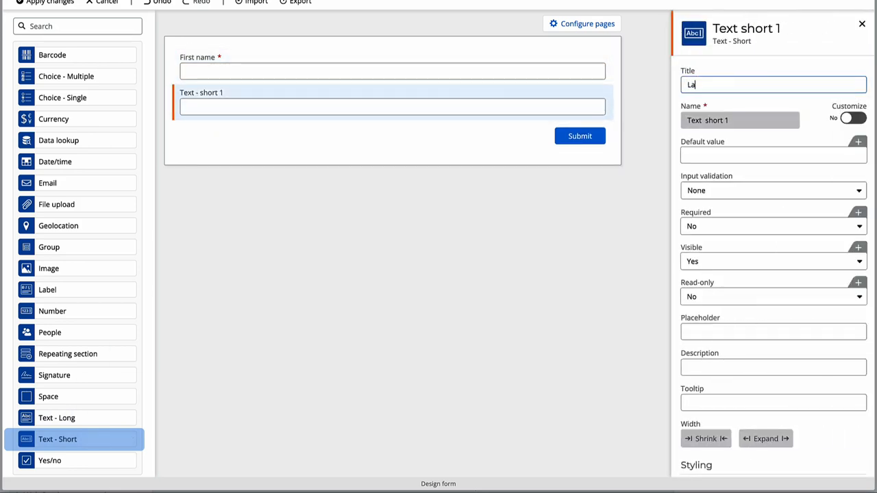
{"action": "type", "text": "st name"}
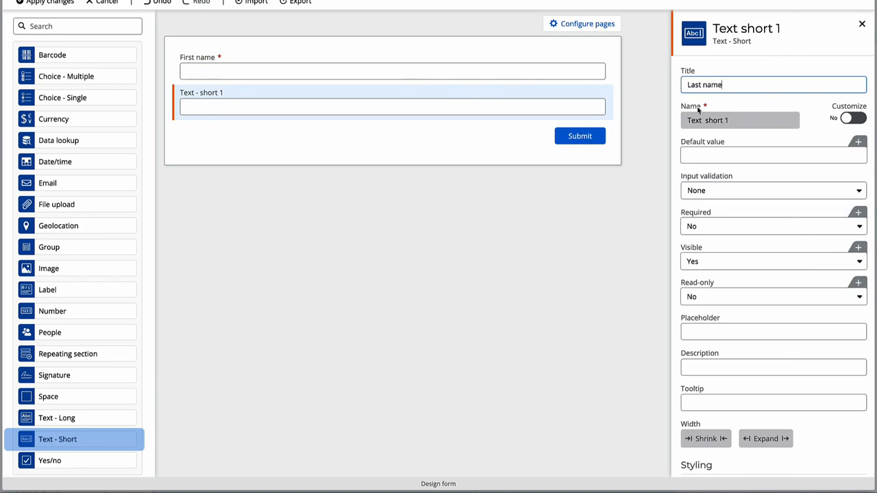
{"action": "left_click", "coordinate": [710, 227]}
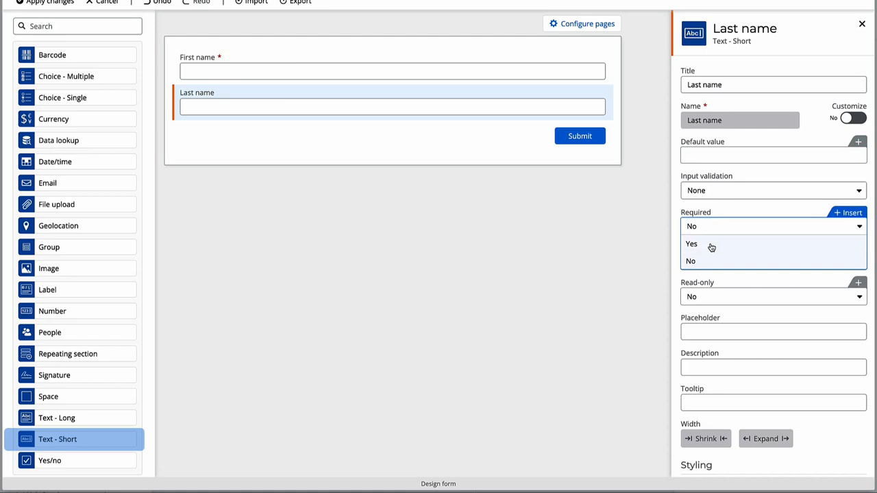
{"action": "left_click", "coordinate": [711, 247]}
{"action": "left_click_drag", "start_coordinate": [69, 183], "coordinate": [260, 126]}
{"action": "left_click", "coordinate": [711, 84]}
{"action": "key", "text": "ctrl+a"}
{"action": "type", "text": "App"}
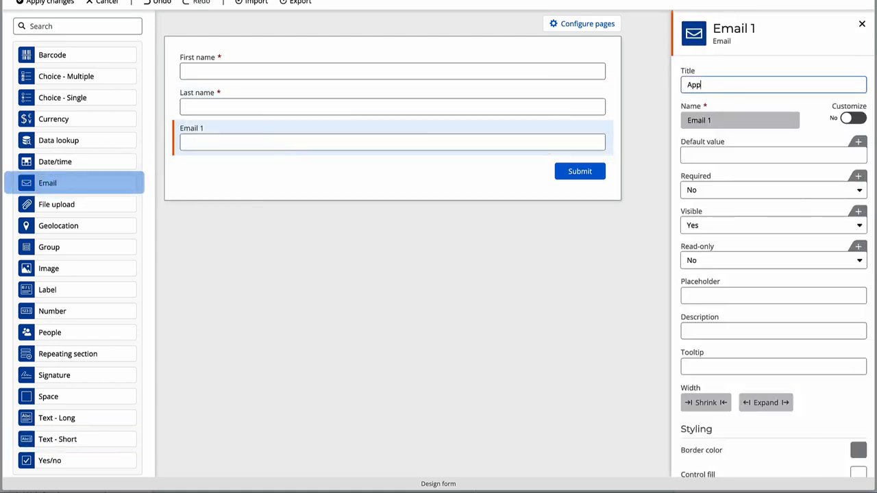
{"action": "type", "text": "licant's email address"}
{"action": "left_click", "coordinate": [783, 195]}
{"action": "left_click", "coordinate": [769, 211]}
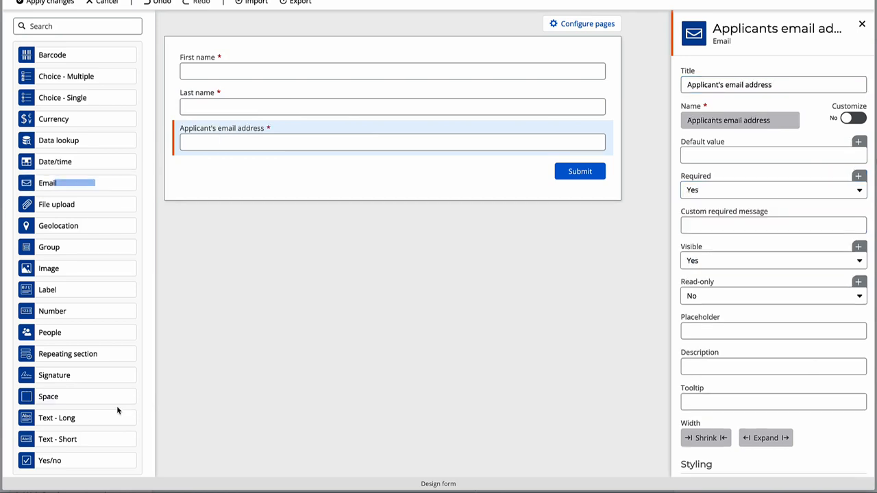
- Add a required short text field titled "Applicant's address" and give form access to anyone with the form URL
{"action": "left_click_drag", "start_coordinate": [130, 439], "coordinate": [297, 158]}
{"action": "left_click", "coordinate": [692, 85]}
{"action": "key", "text": "ctrl+a"}
{"action": "type", "text": "Applicant's"}
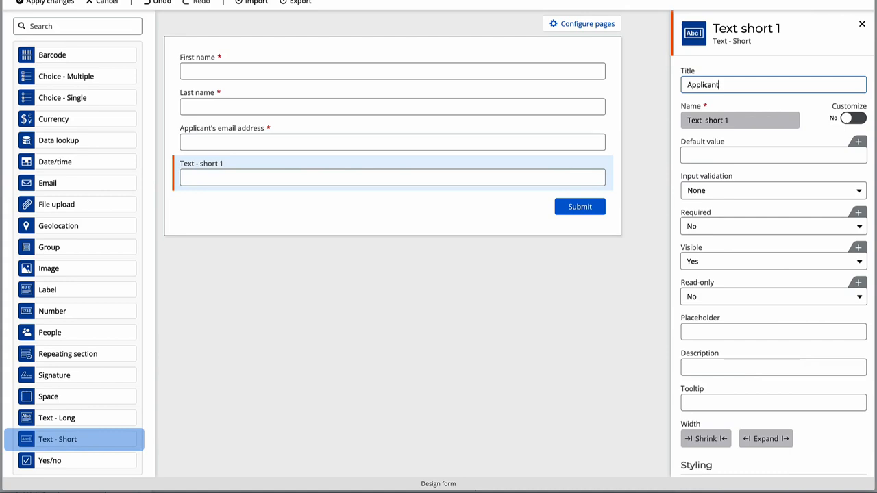
{"action": "type", "text": " address"}
{"action": "left_click", "coordinate": [755, 228]}
{"action": "left_click", "coordinate": [751, 243]}
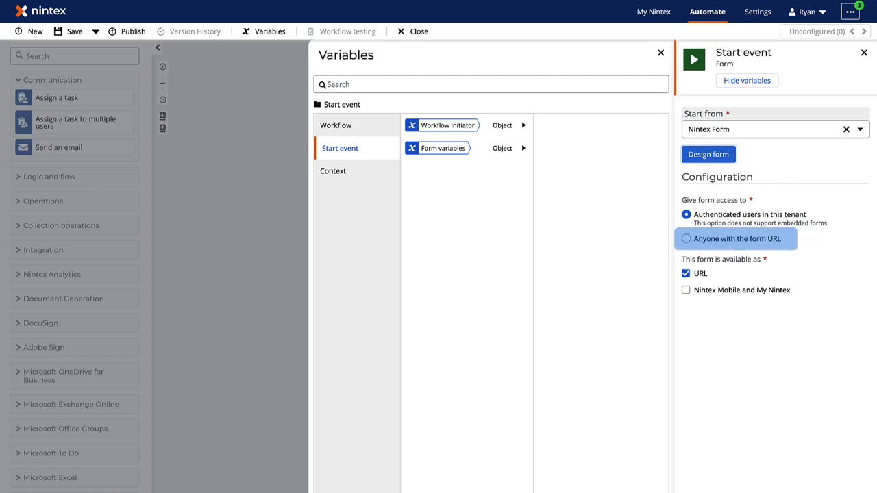
{"action": "left_click", "coordinate": [687, 238]}
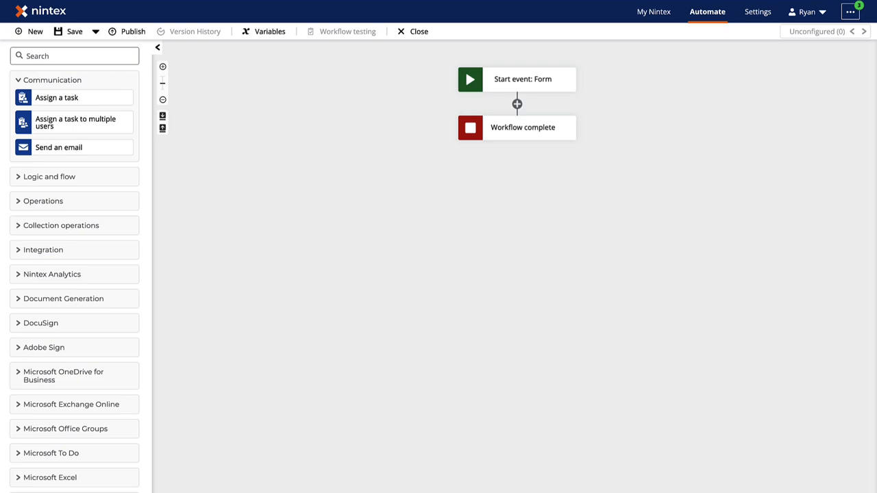
- Add the OneDrive for Business "Get a file" action after the start event and open its configuration
{"action": "left_click", "coordinate": [21, 376]}
{"action": "left_click_drag", "start_coordinate": [78, 476], "coordinate": [518, 105]}
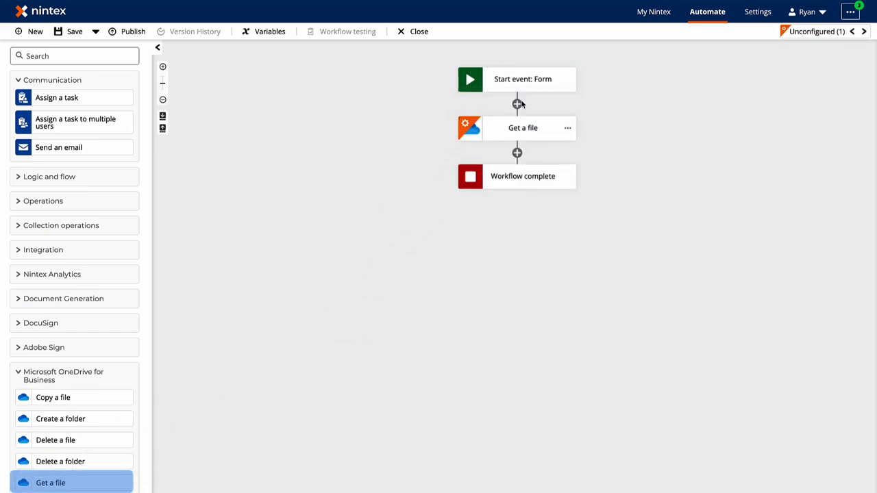
{"action": "left_click", "coordinate": [569, 131]}
{"action": "left_click", "coordinate": [631, 151]}
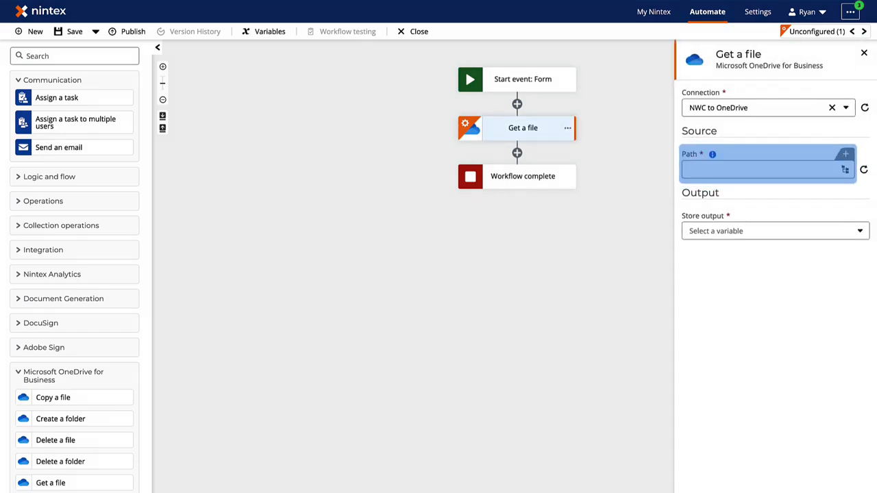
- Set the source path to /NDA Agreement.pdf and create a File variable named "NDA Document" for the stored output
{"action": "left_click", "coordinate": [763, 214]}
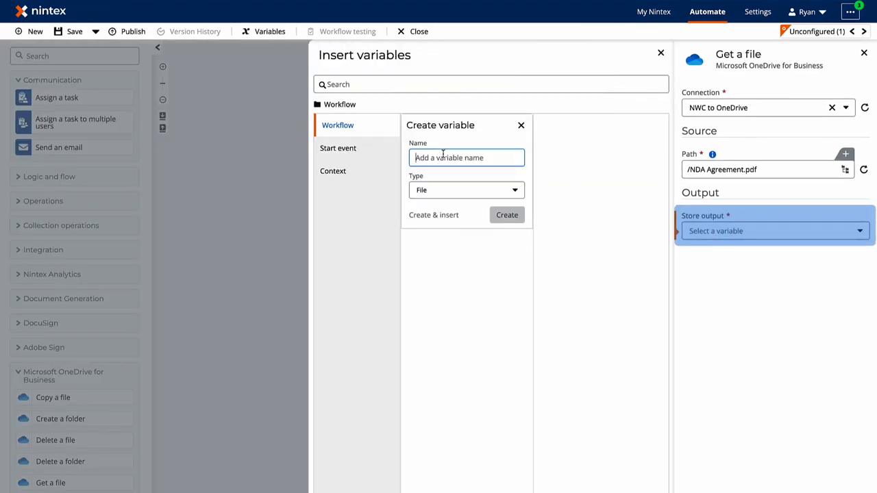
{"action": "type", "text": "NDA Document"}
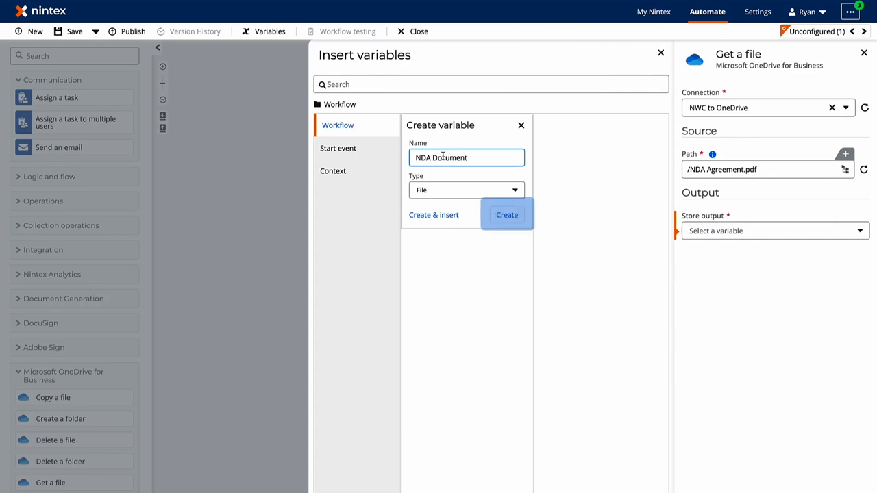
{"action": "left_click", "coordinate": [511, 218]}
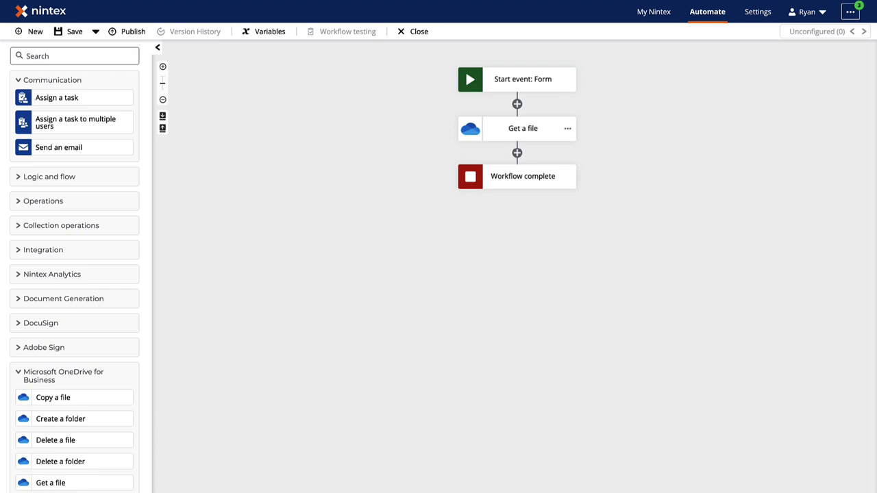
- Add the Nintex AssureSign "Get a signature" action after the Get a file action
{"action": "scroll", "coordinate": [74, 274], "scroll_direction": "down", "scroll_amount": 5}
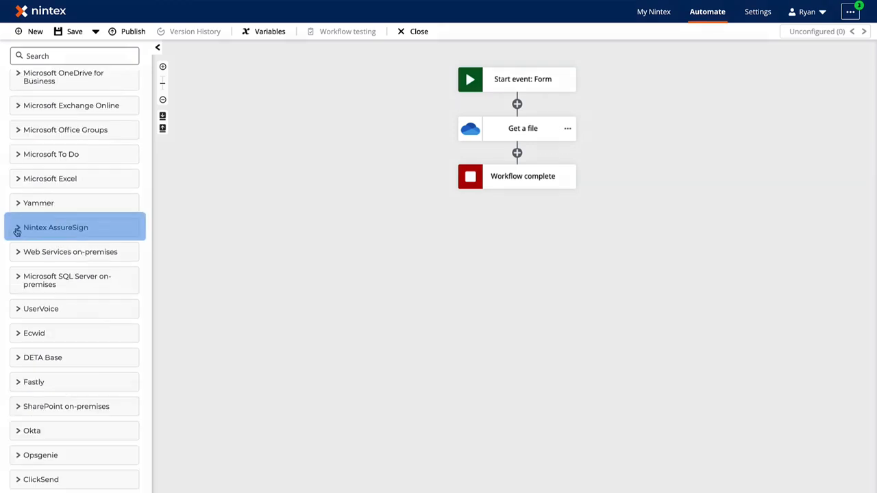
{"action": "left_click", "coordinate": [21, 231]}
{"action": "left_click_drag", "start_coordinate": [39, 244], "coordinate": [513, 152]}
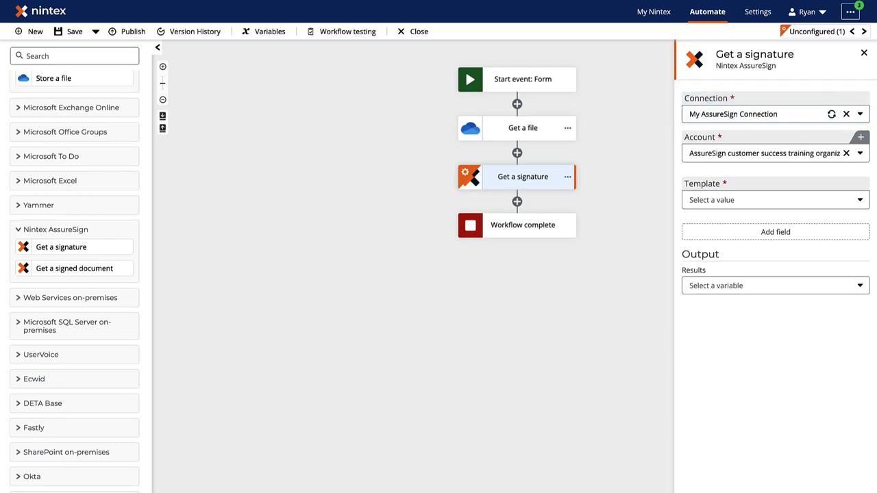
- Choose Basic Template for the signature action and insert the NDA Document variable as its NDA Agreement document
{"action": "left_click", "coordinate": [776, 200]}
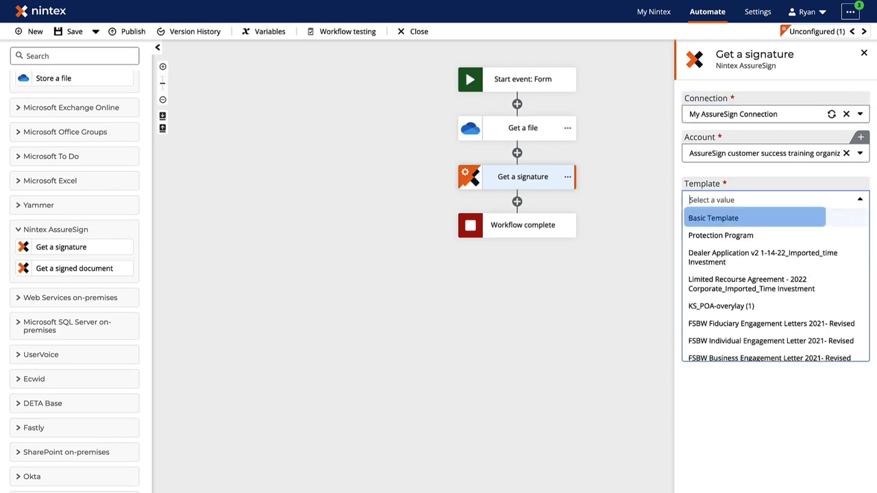
{"action": "left_click", "coordinate": [714, 218]}
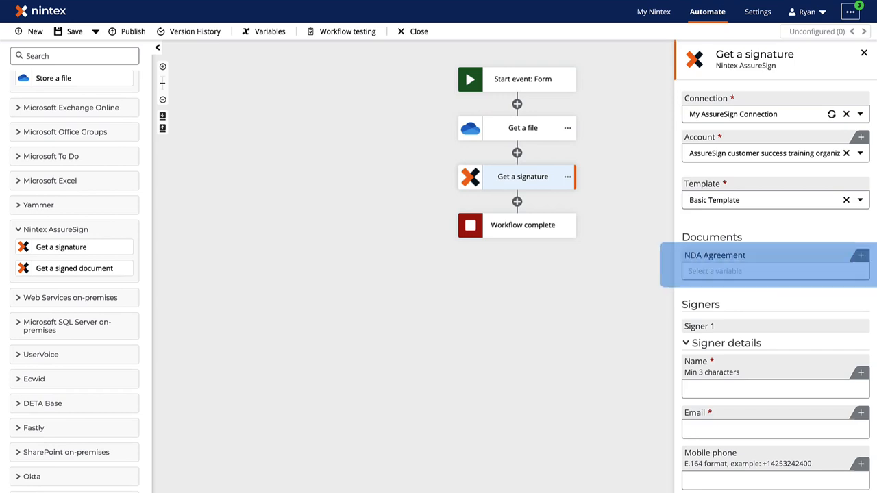
{"action": "left_click", "coordinate": [860, 255]}
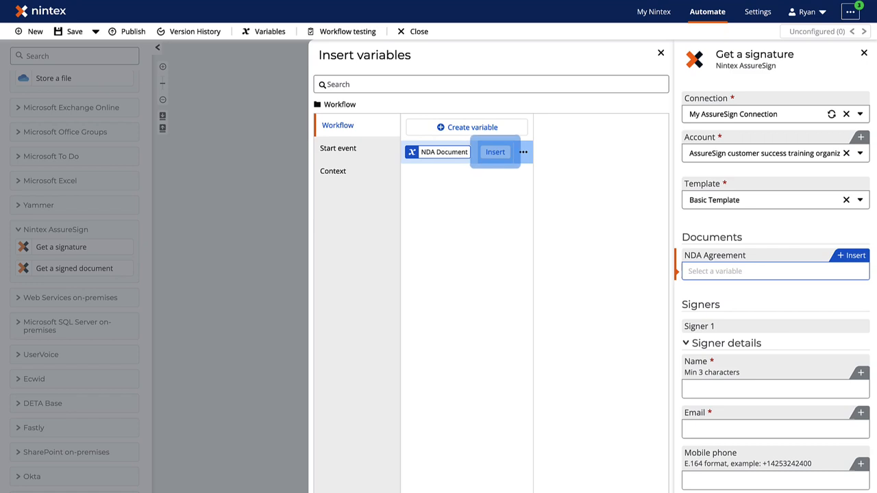
{"action": "left_click", "coordinate": [495, 152]}
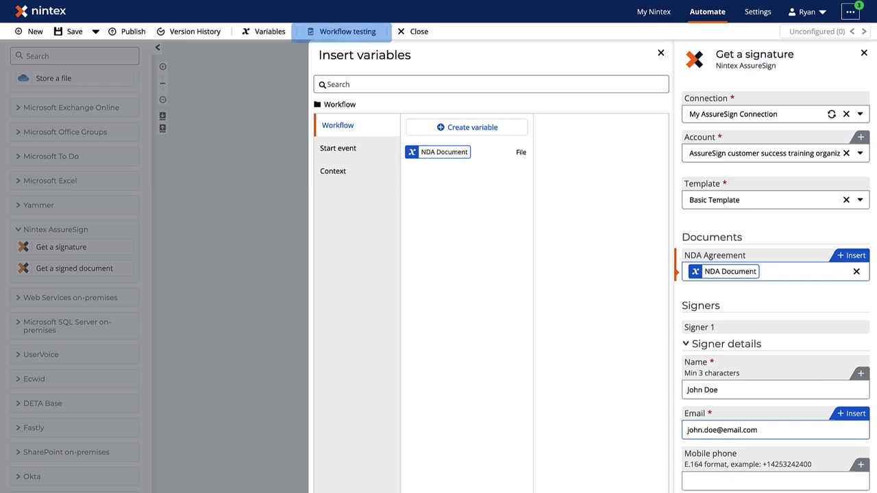
- Start a workflow test and submit its form with the applicant's name, email and address filled in
{"action": "left_click", "coordinate": [347, 32]}
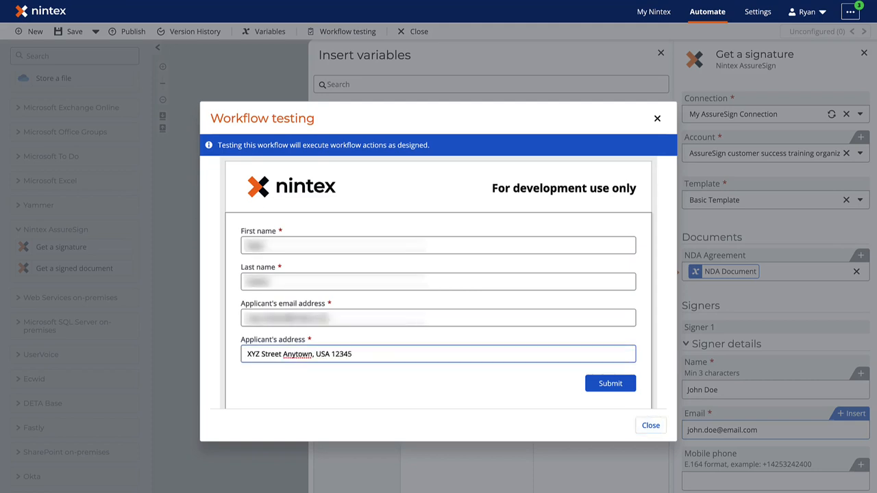
{"action": "left_click", "coordinate": [610, 383]}
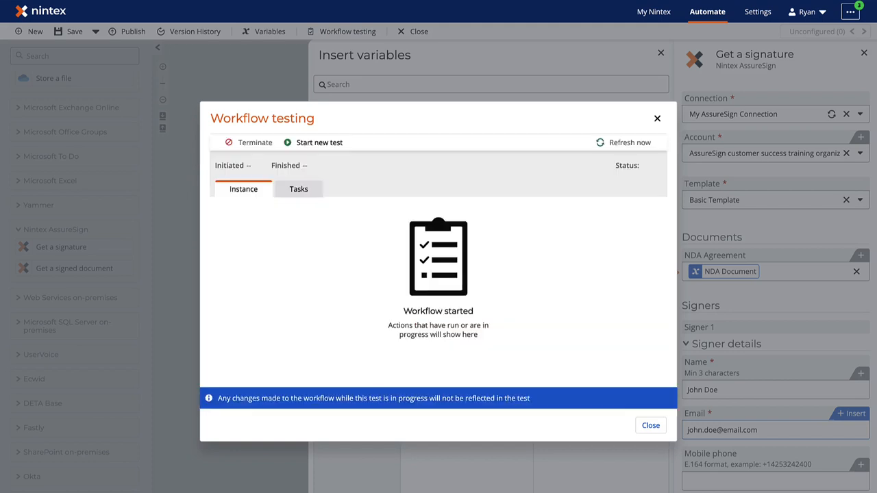